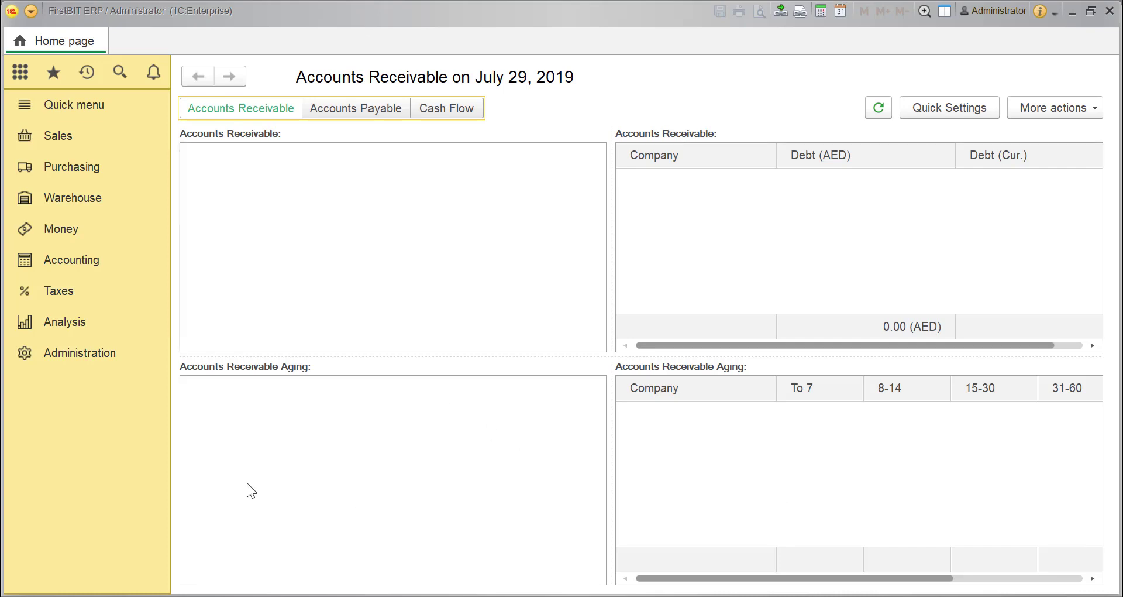
Go to Purchasing > Invoices Received, which lists the 2,000.00 and 3,223.00 vendor invoices
click(91, 167)
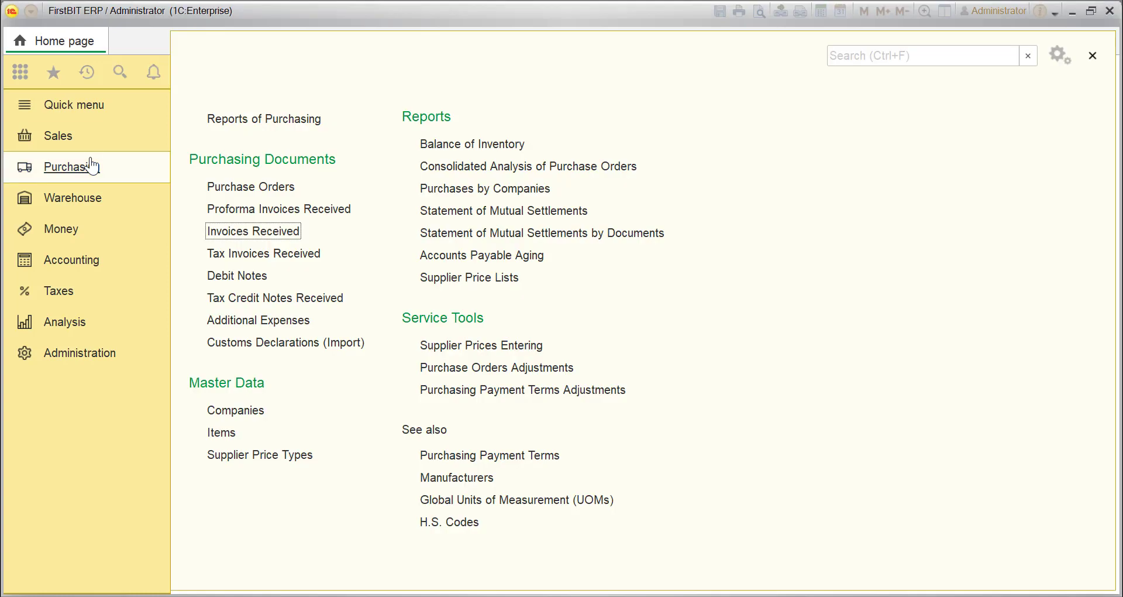
click(224, 237)
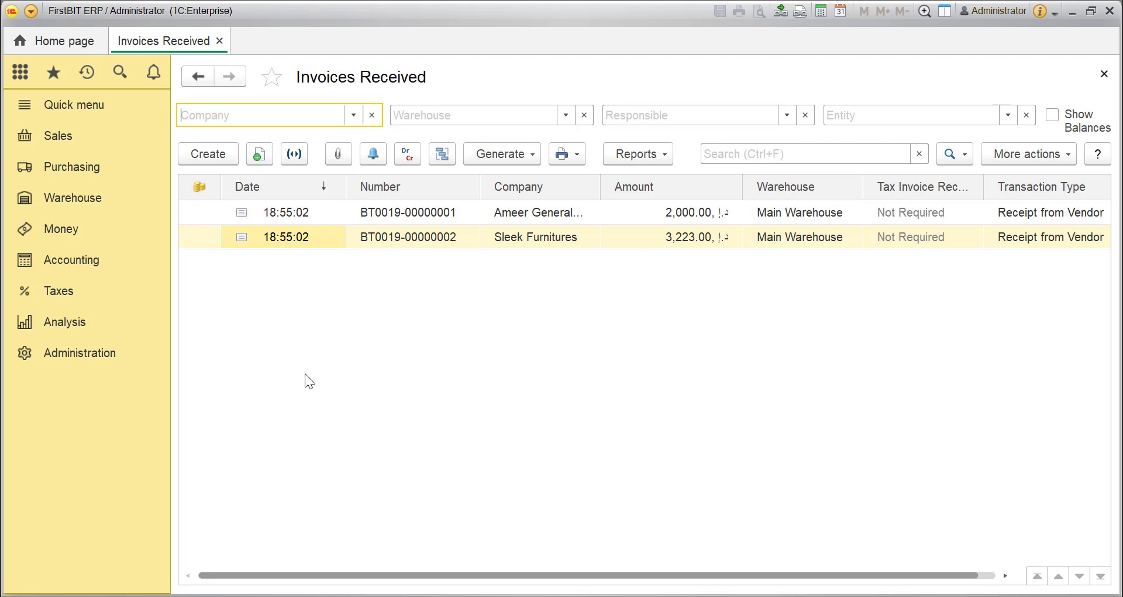
double_click(308, 237)
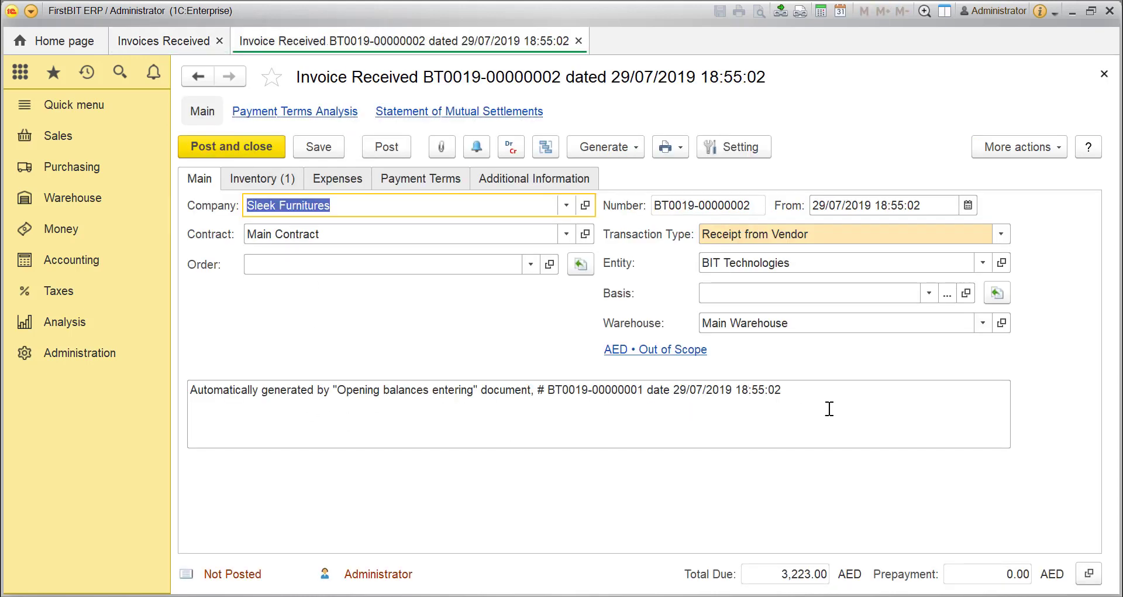
drag(843, 408, 182, 408)
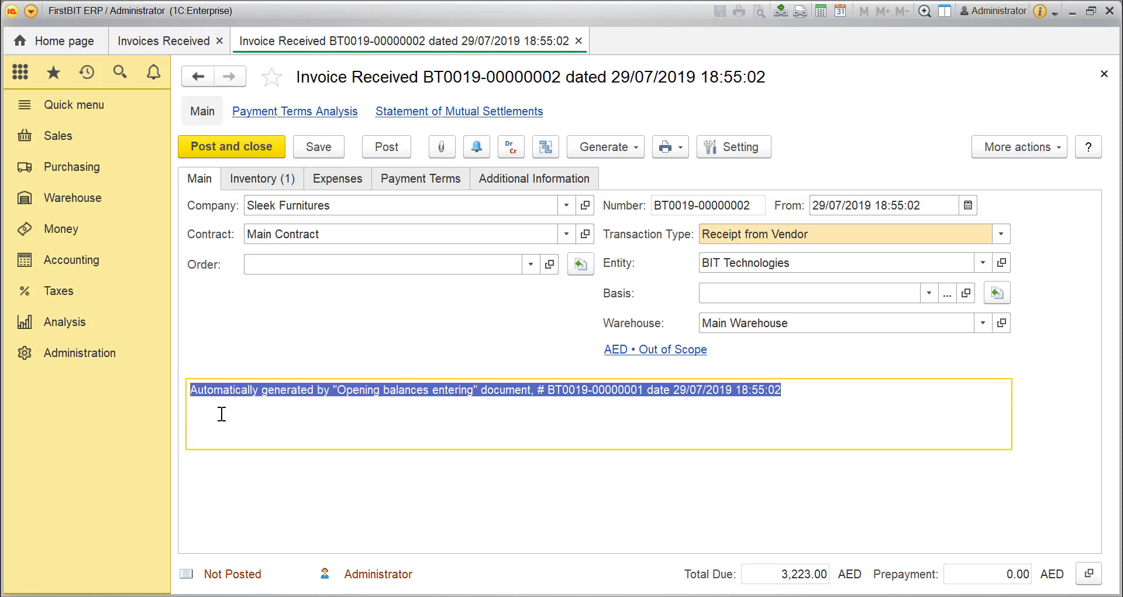
click(279, 418)
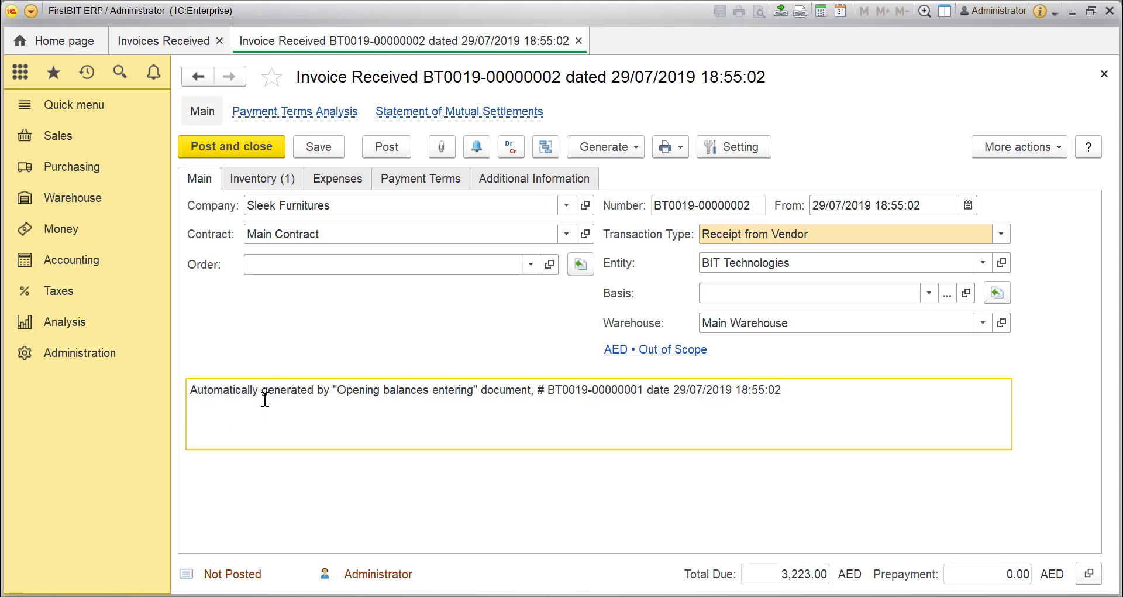
click(167, 32)
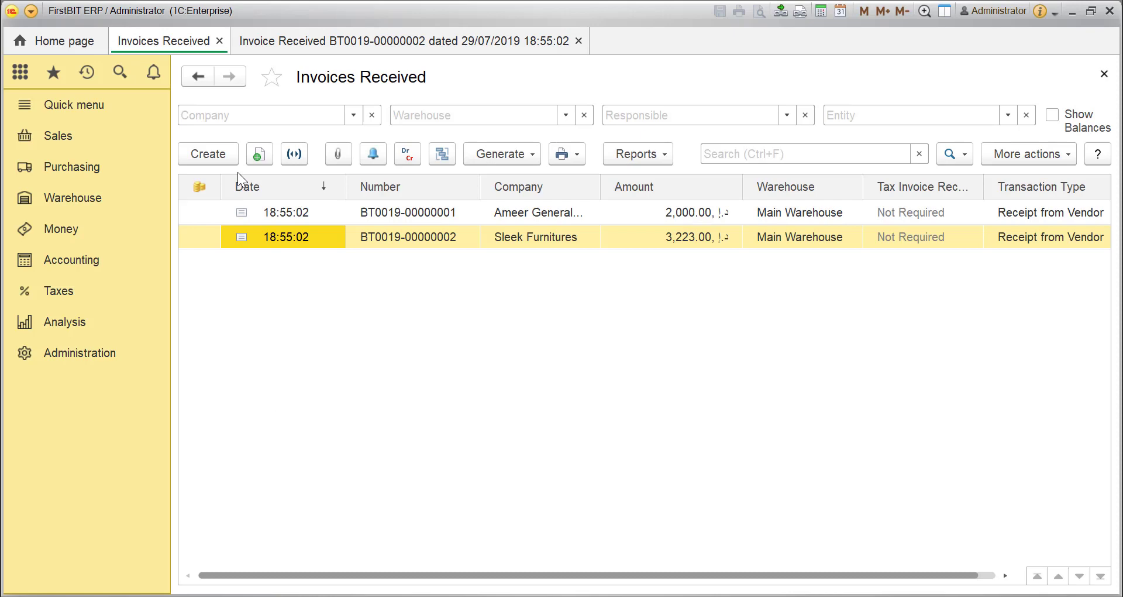
Create a new received invoice and pick TADA Furnitures from the full company list
click(230, 155)
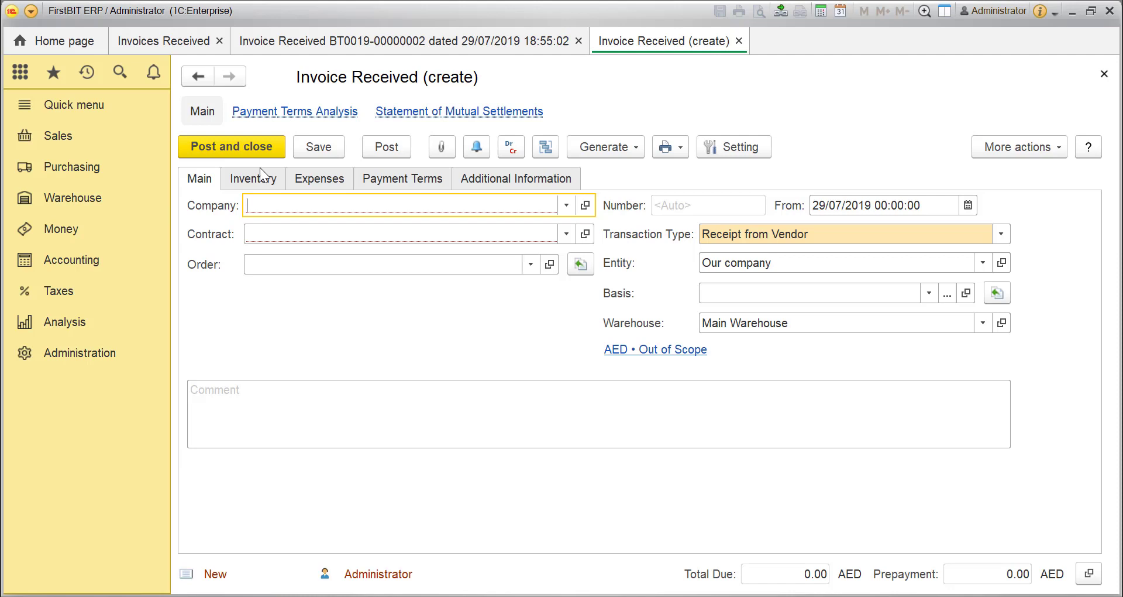
click(571, 212)
click(292, 290)
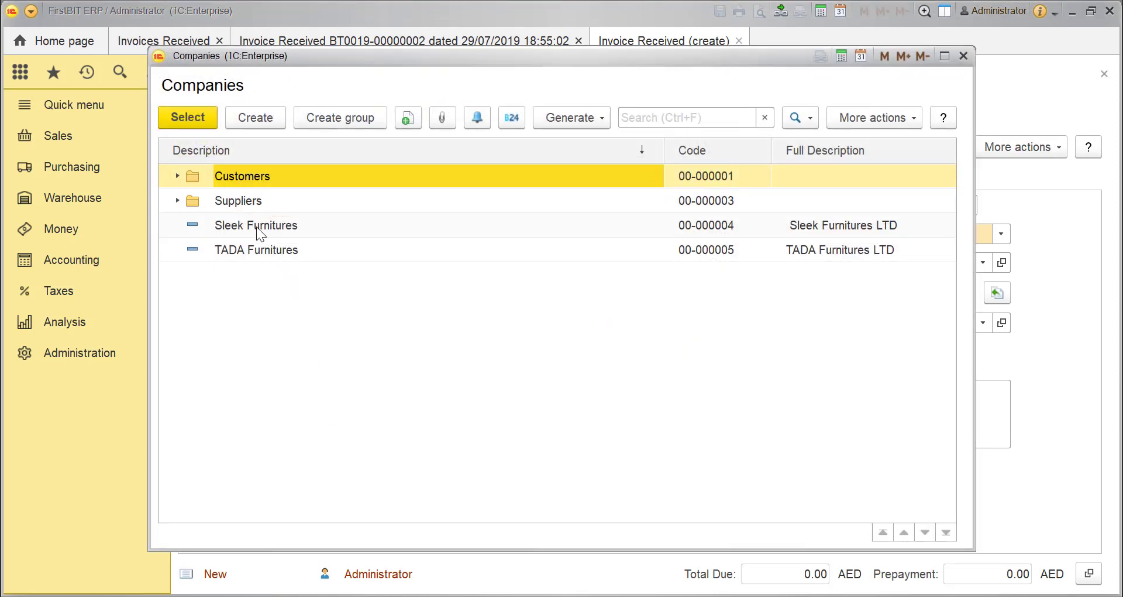
click(265, 251)
click(205, 125)
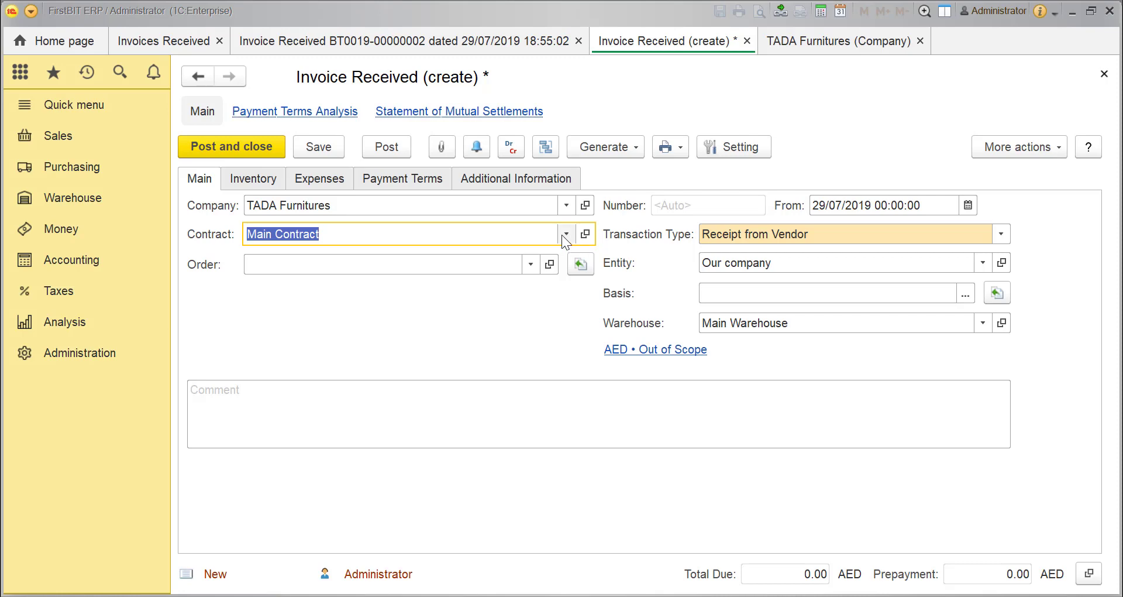
Add a second TADA Furnitures contract in USD currency, keeping the AED Main Contract on the invoice
click(563, 234)
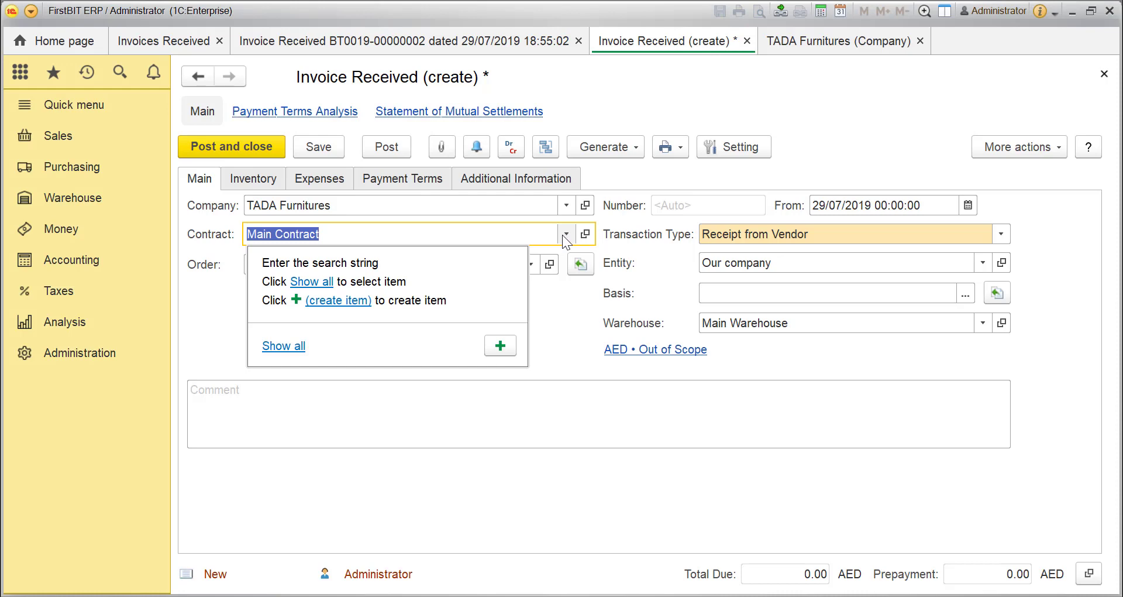
click(312, 281)
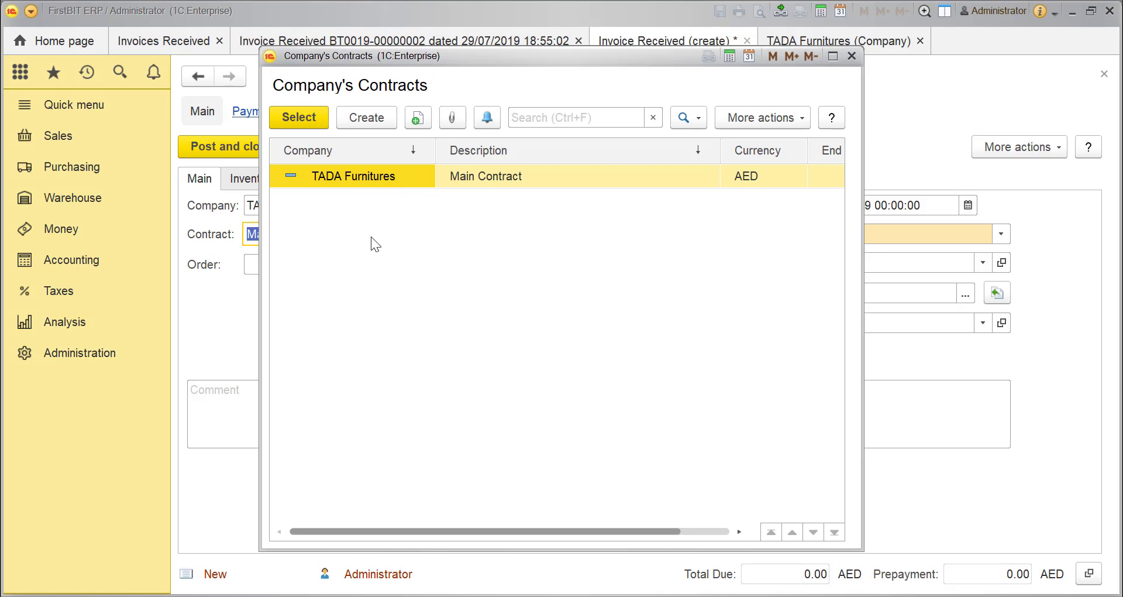
click(419, 117)
click(349, 319)
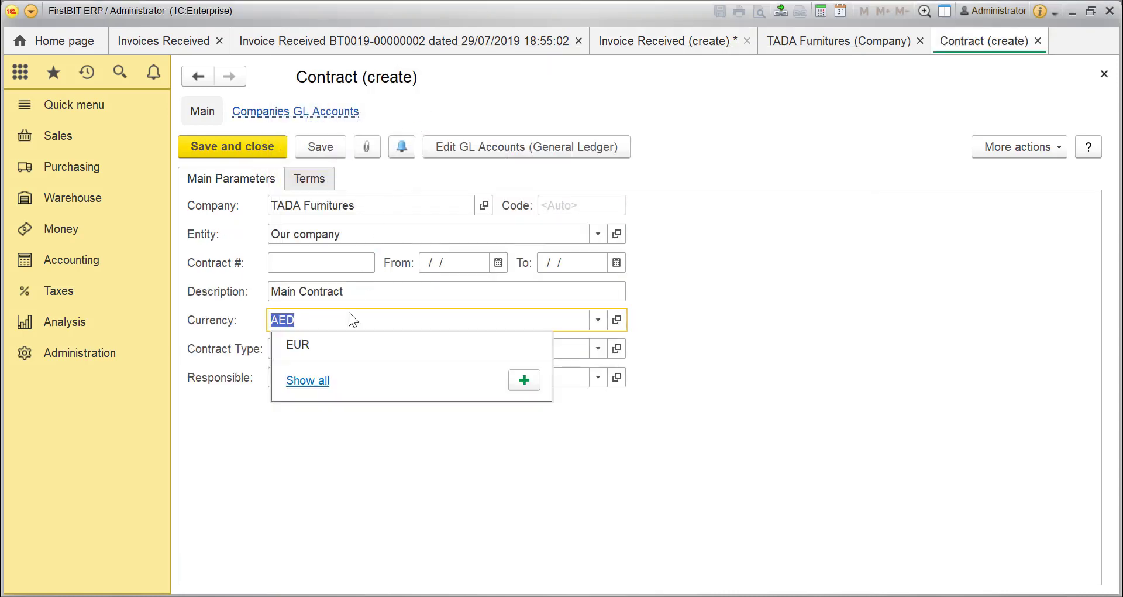
click(310, 379)
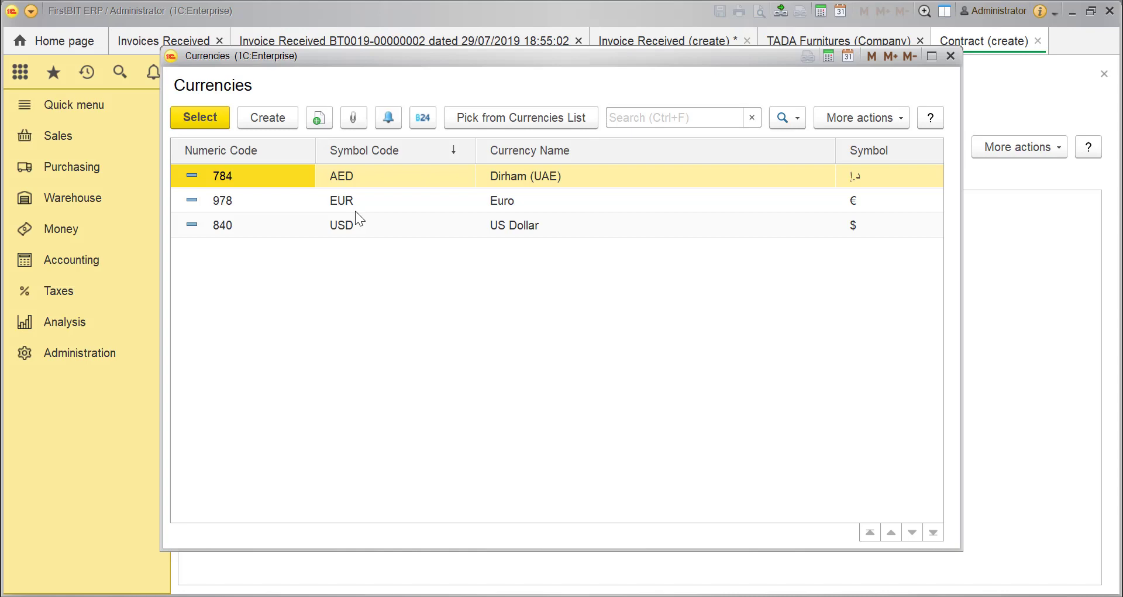
click(341, 233)
click(203, 114)
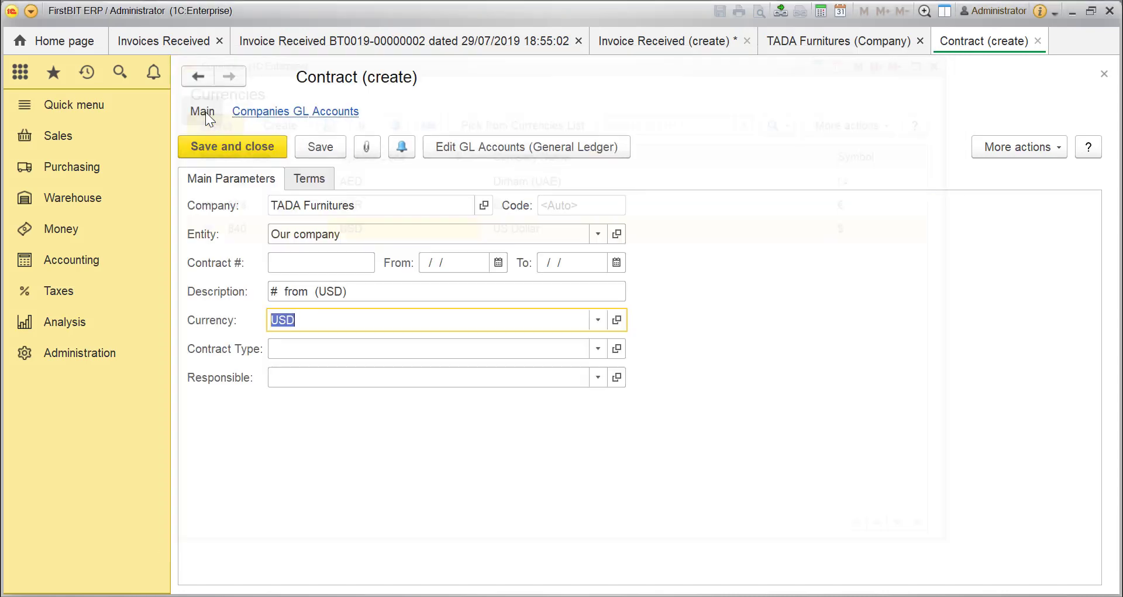
click(262, 149)
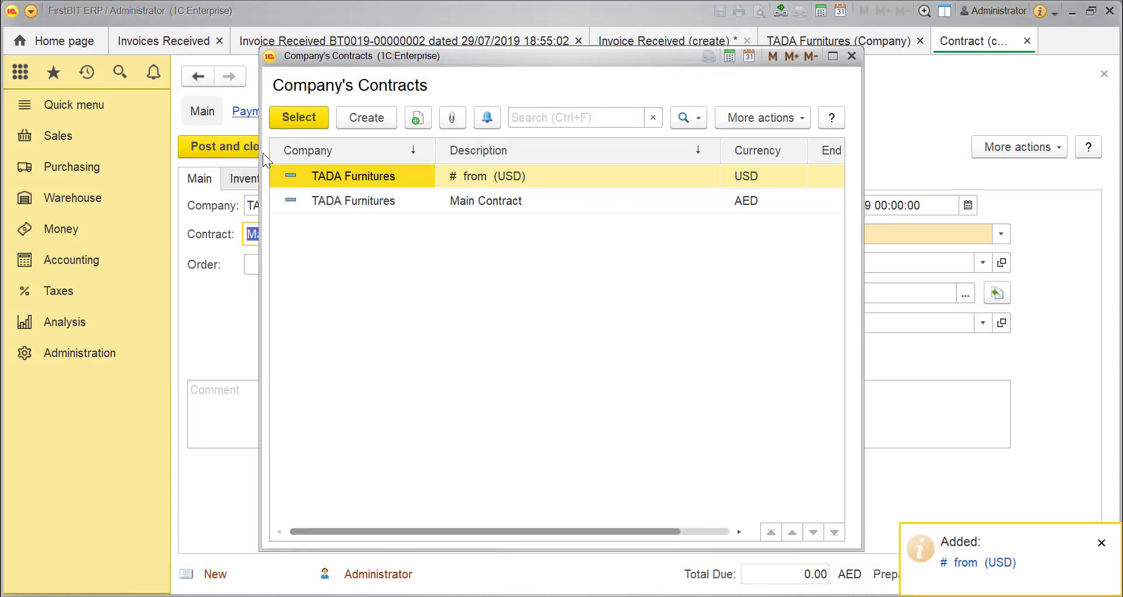
click(388, 202)
click(312, 118)
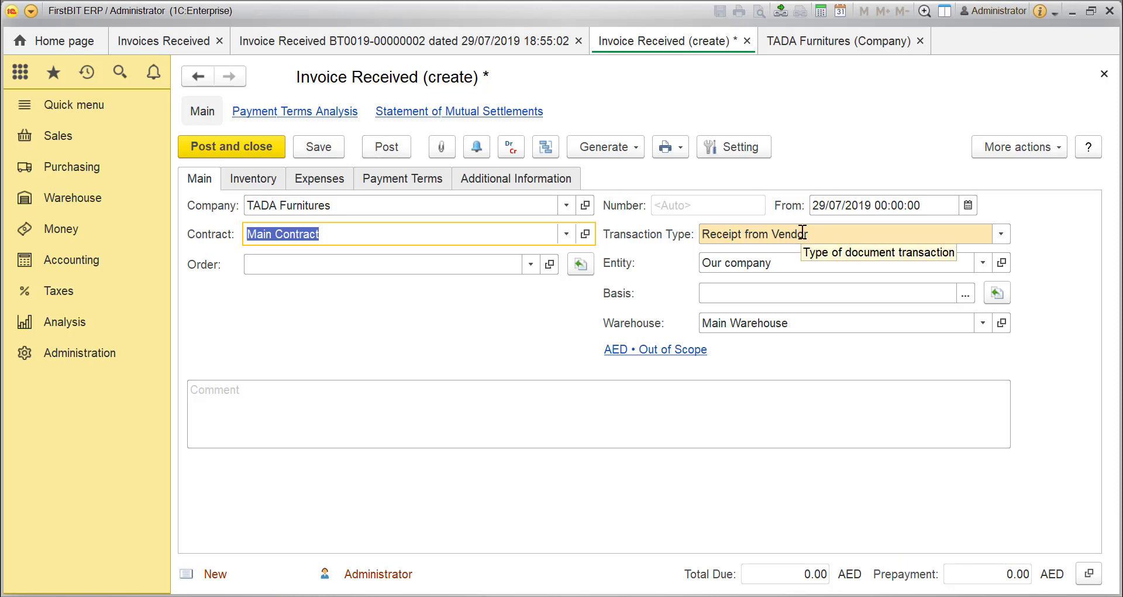
Choose BIT Technologies as the entity, leaving Main Warehouse as the warehouse
click(765, 263)
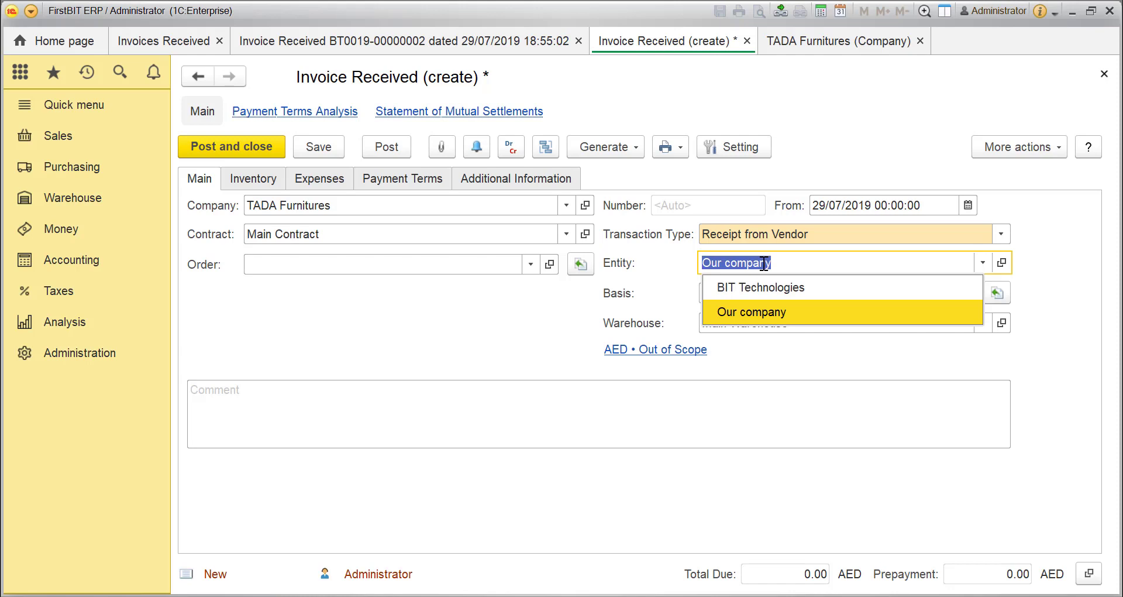
click(756, 277)
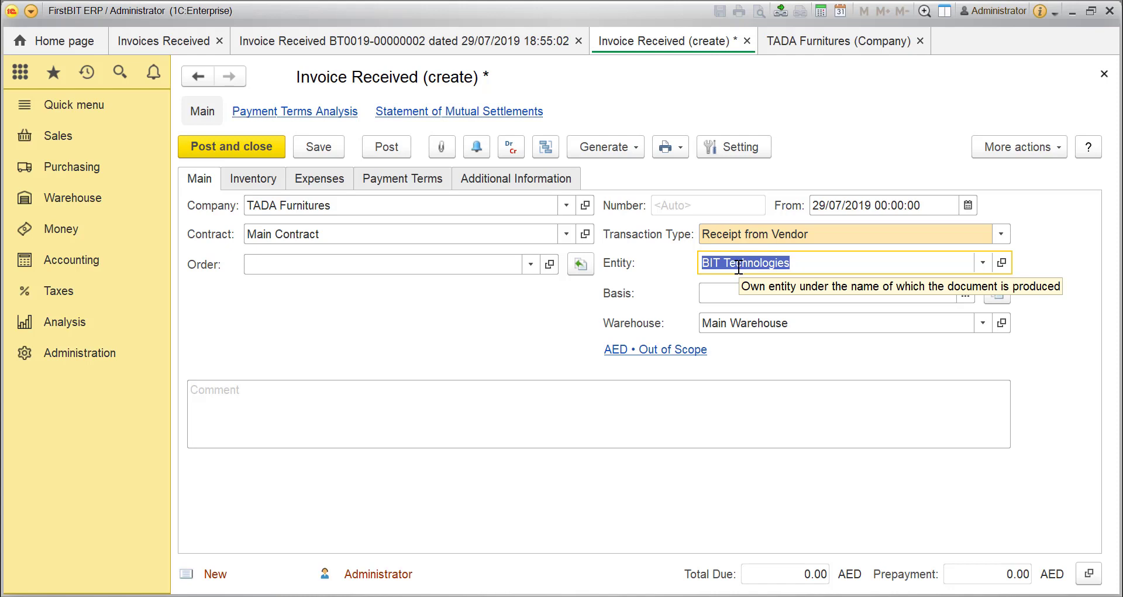
click(760, 323)
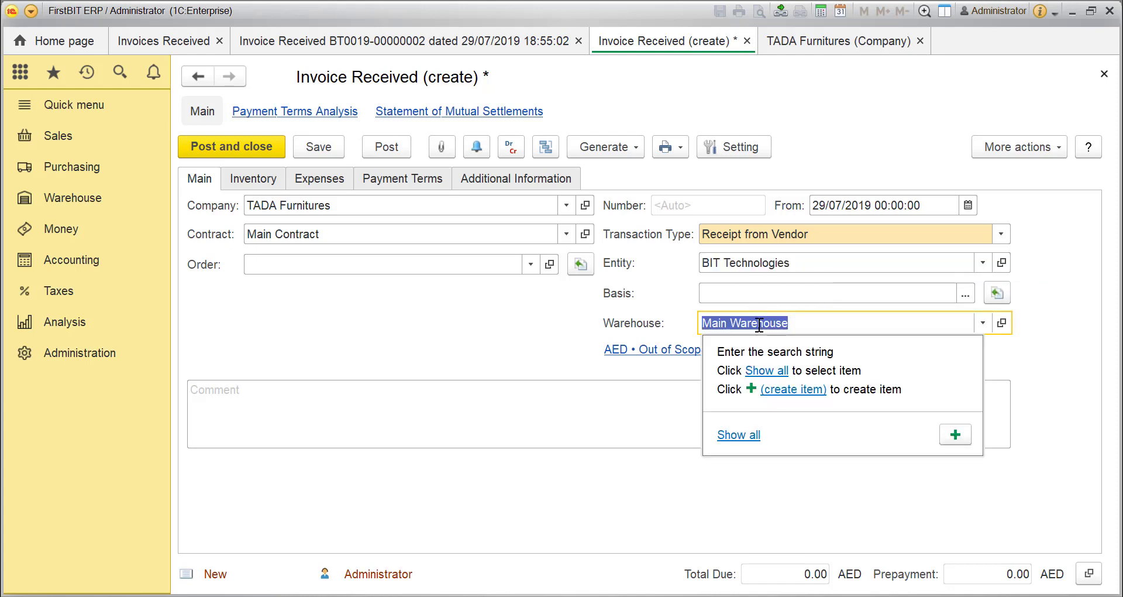
key(Escape)
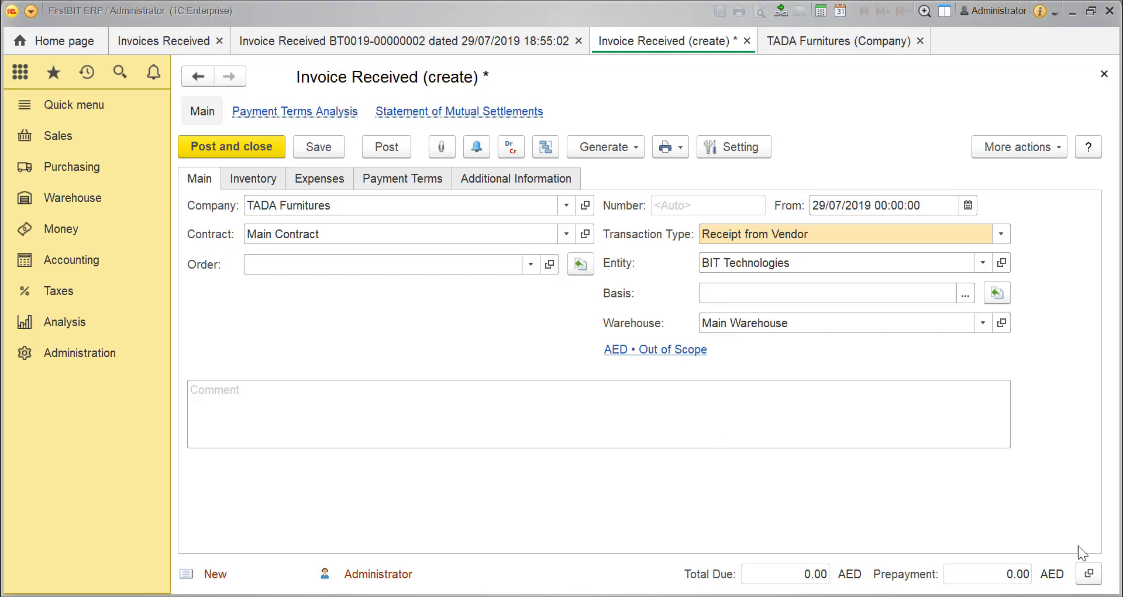
Set taxation to VAT Applied in AED with prices excluding VAT, and show the empty Inventory list
click(693, 352)
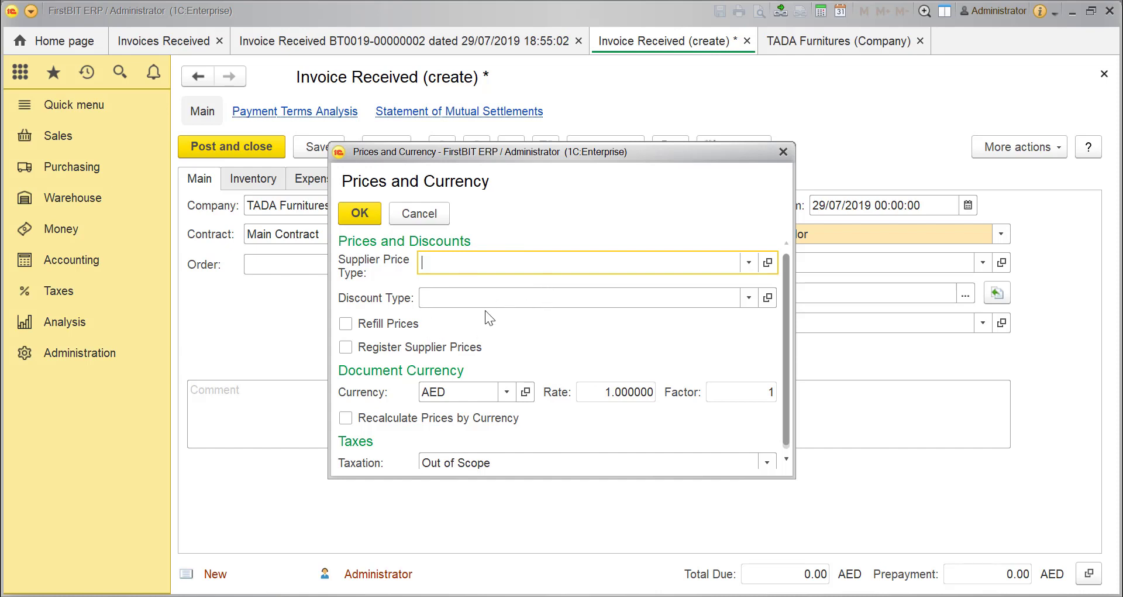
click(447, 463)
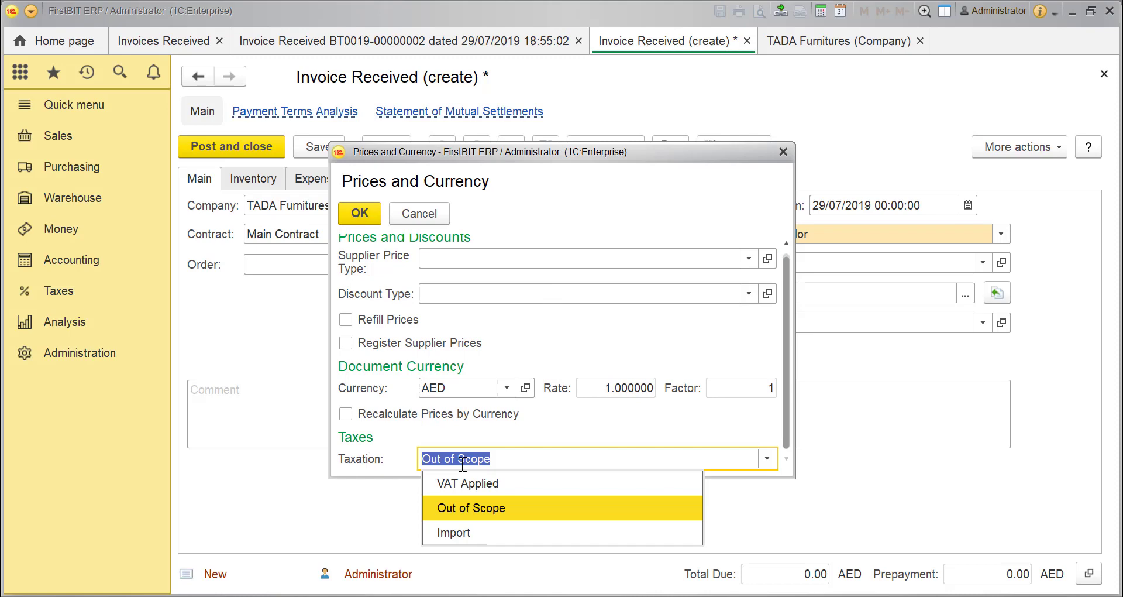
click(465, 485)
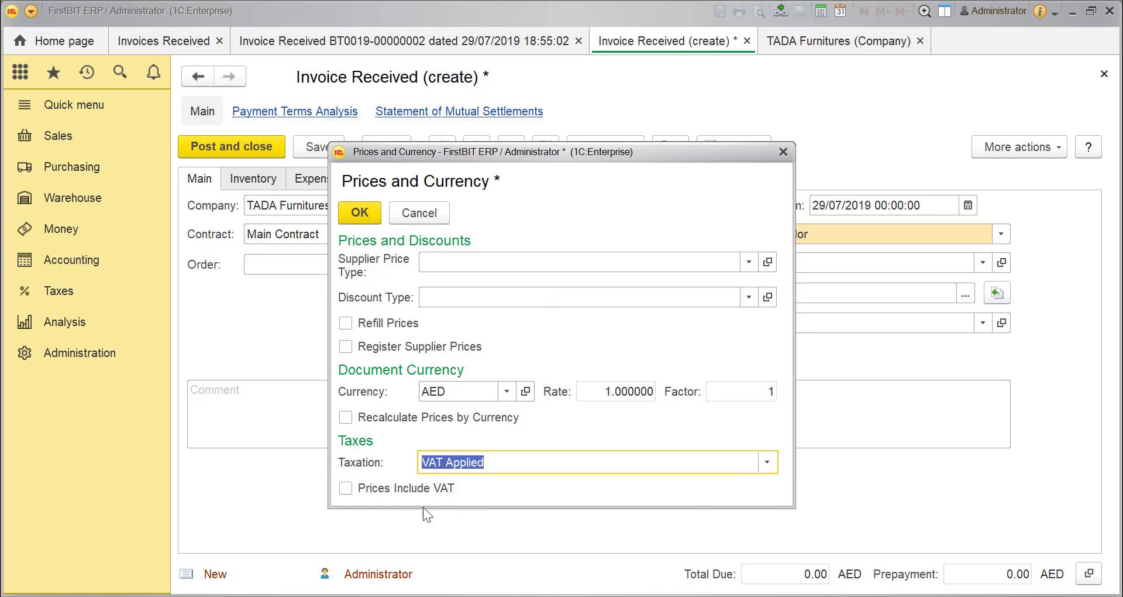
click(366, 212)
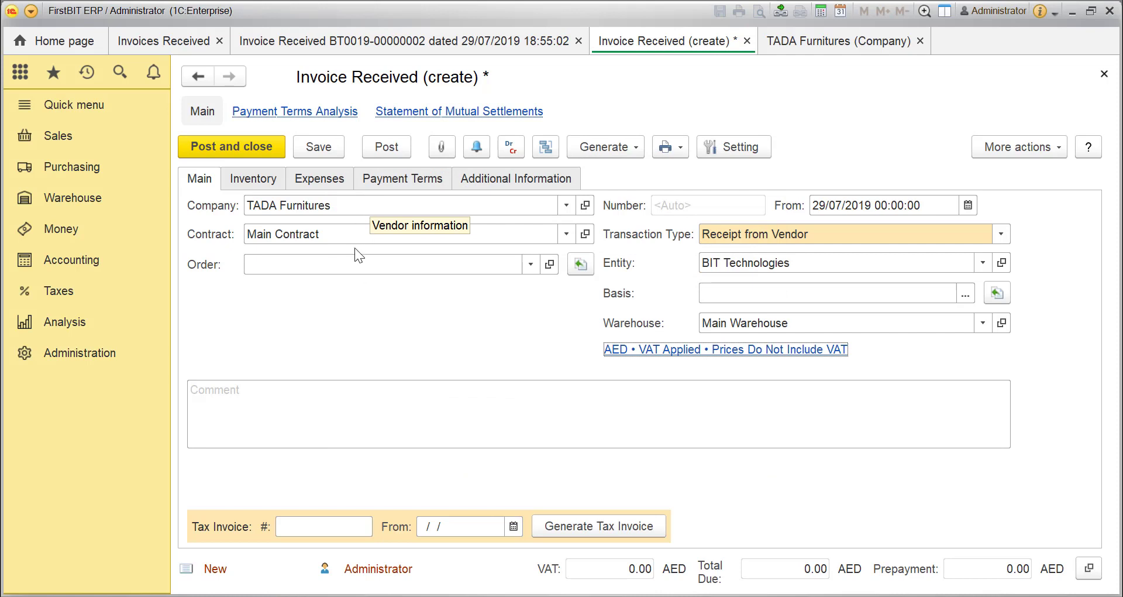
click(276, 178)
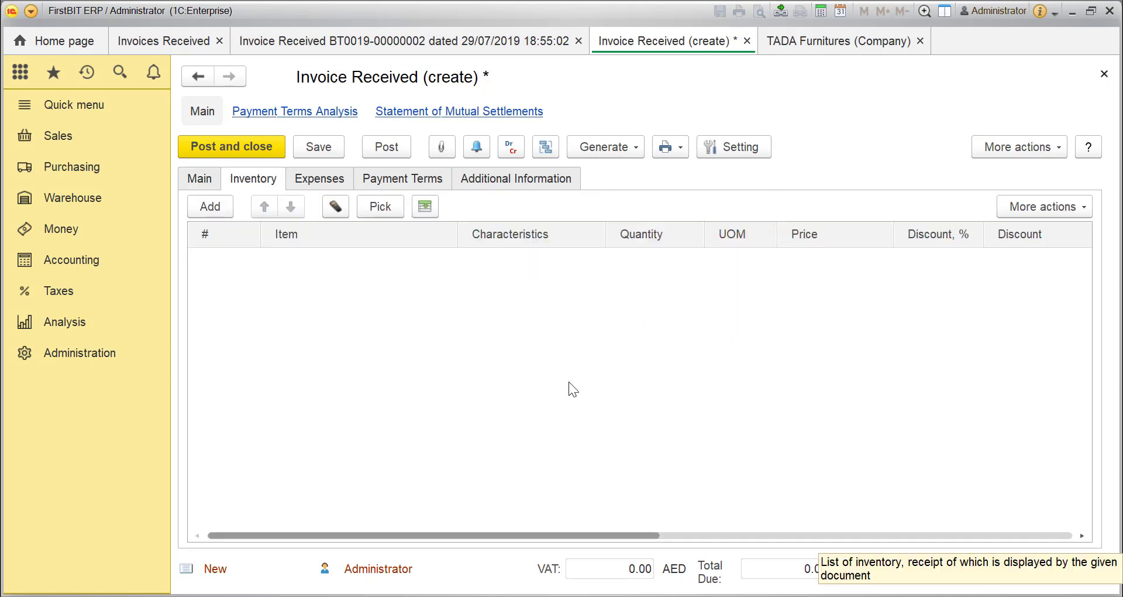
click(218, 216)
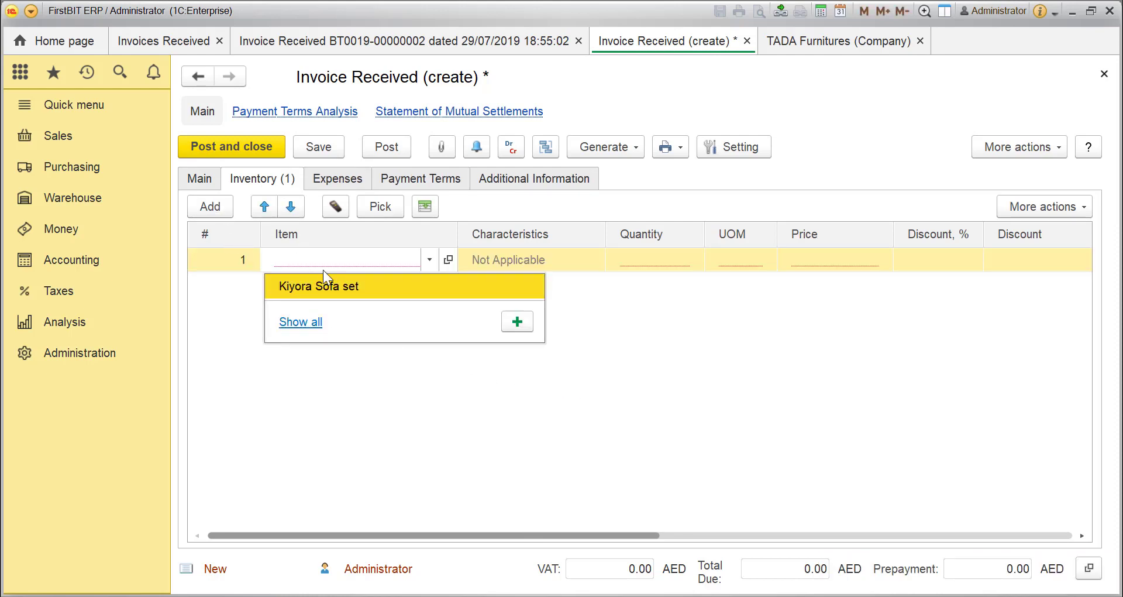
click(333, 258)
text(CA)
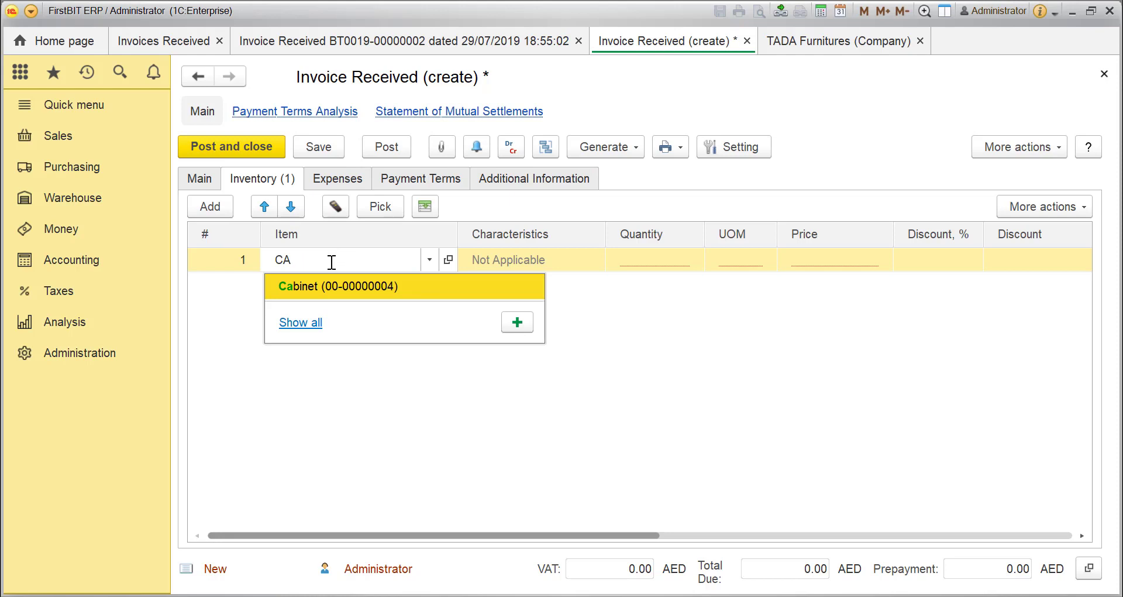
click(321, 289)
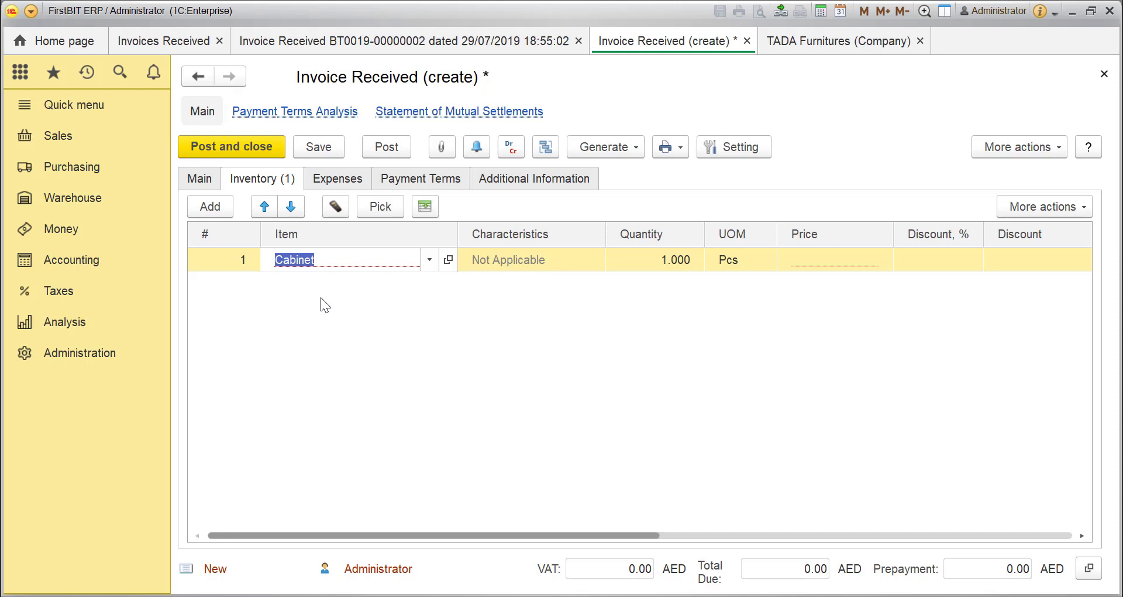
click(430, 260)
key(Return)
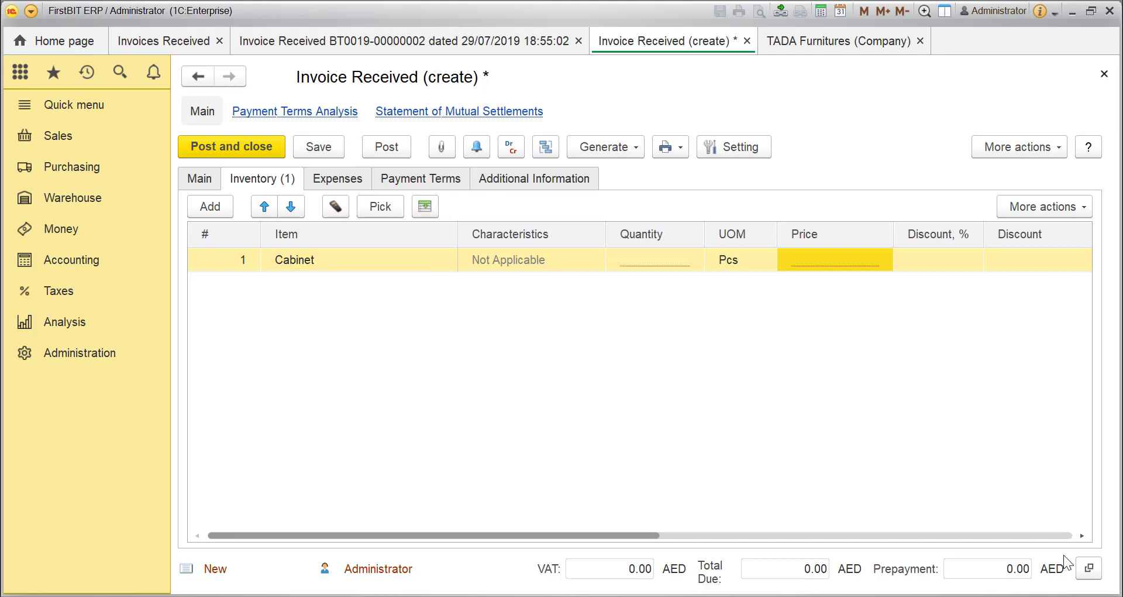
Enter quantity 12 and price 120 on the Cabinet line
double_click(651, 265)
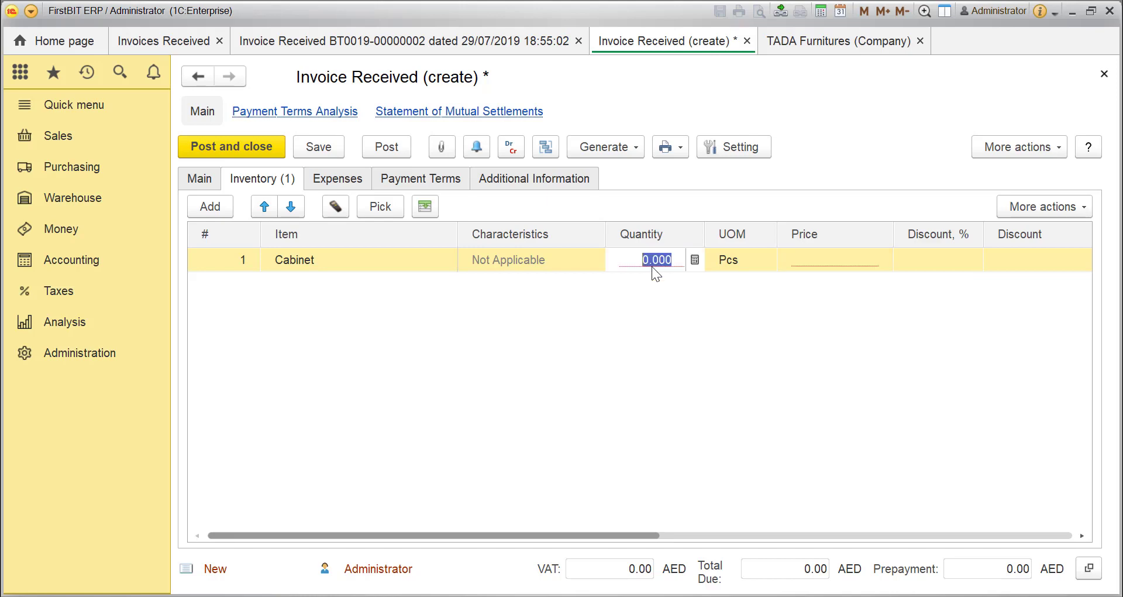
text(12)
click(688, 314)
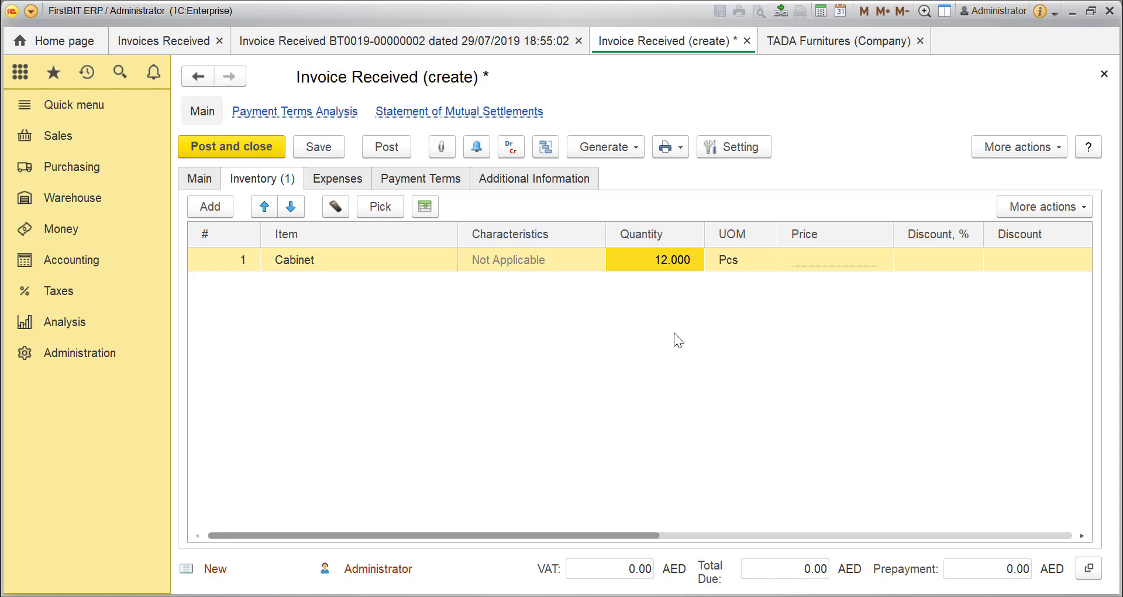
click(850, 263)
text(120)
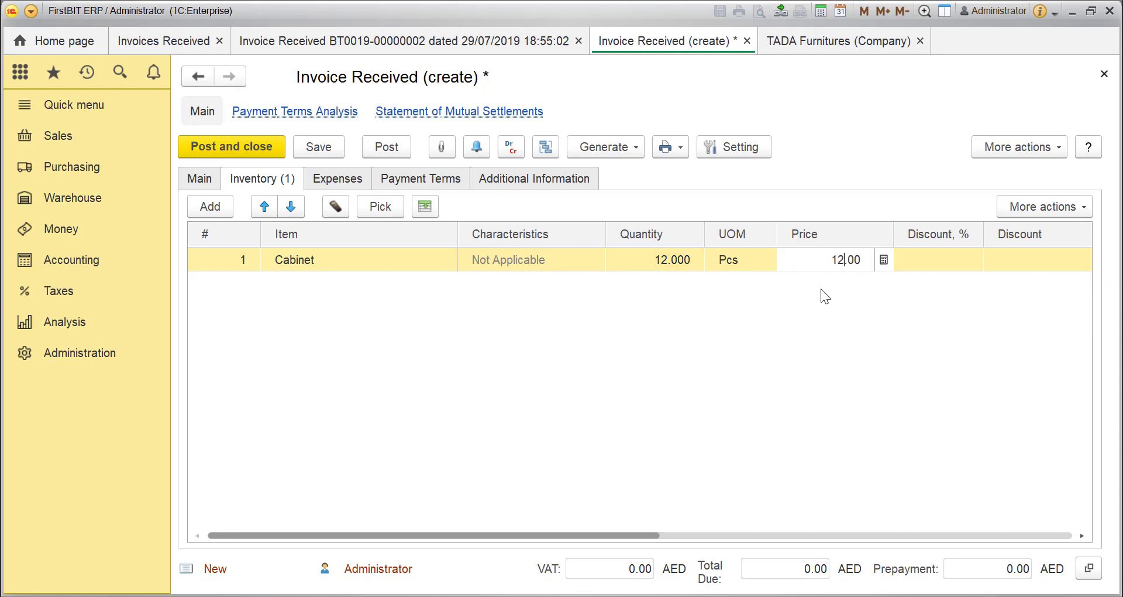
click(826, 342)
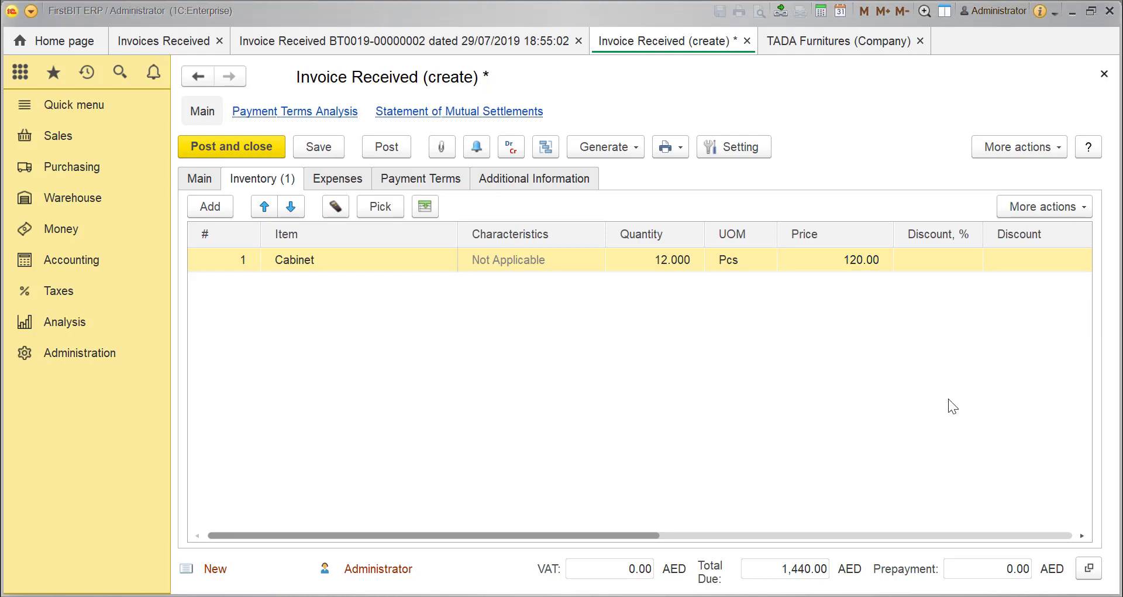
Apply 5% VAT to the line, bringing Total Due to 1,512.00 AED, and view payment terms
drag(630, 532, 831, 535)
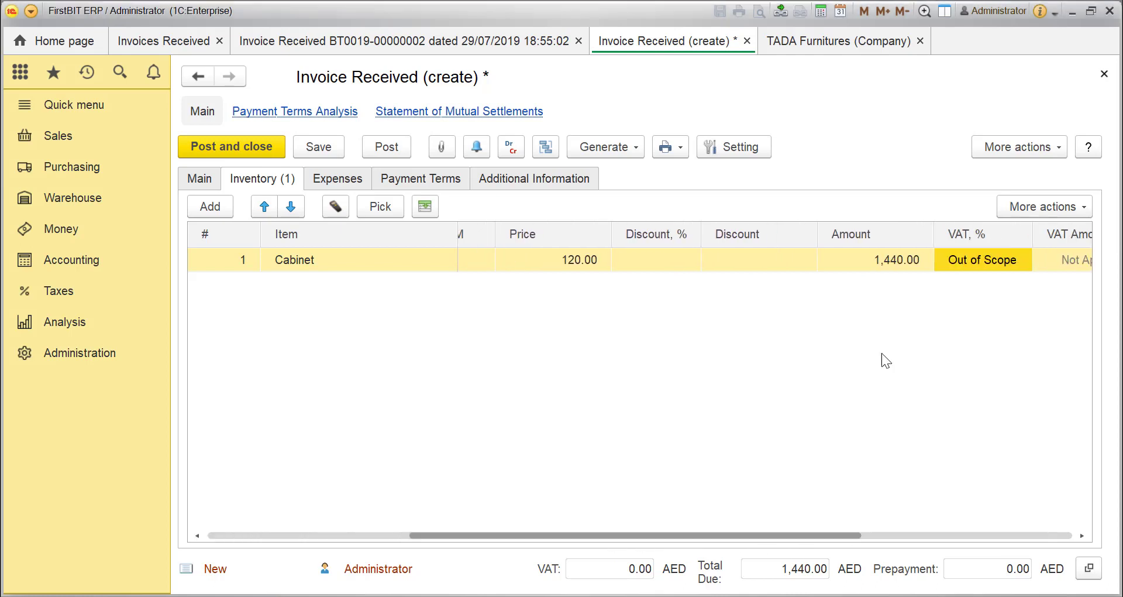
click(969, 262)
click(925, 310)
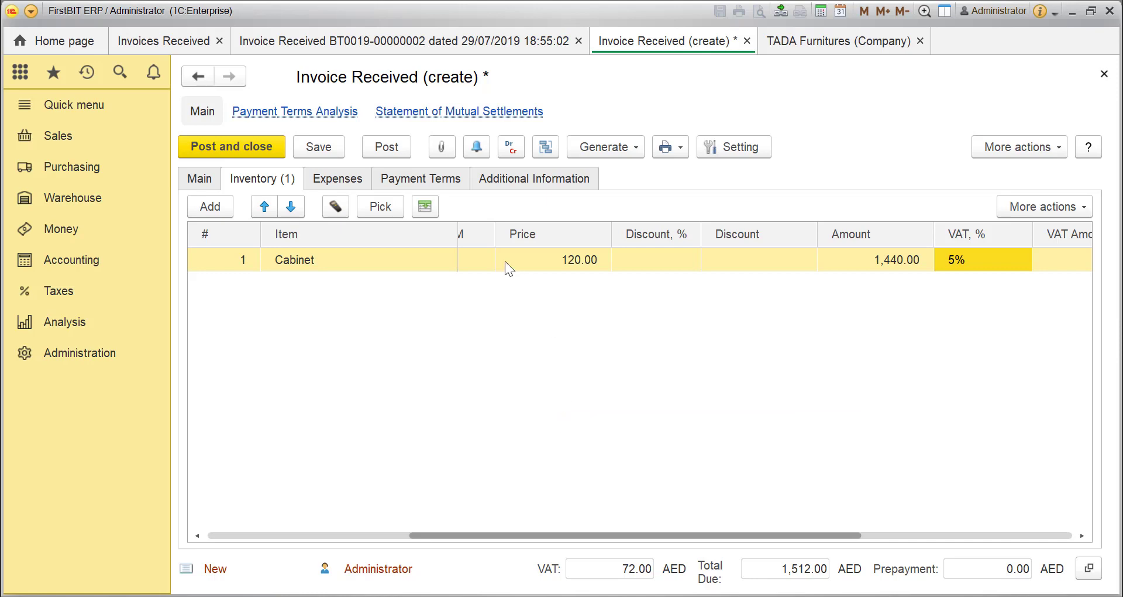
click(434, 181)
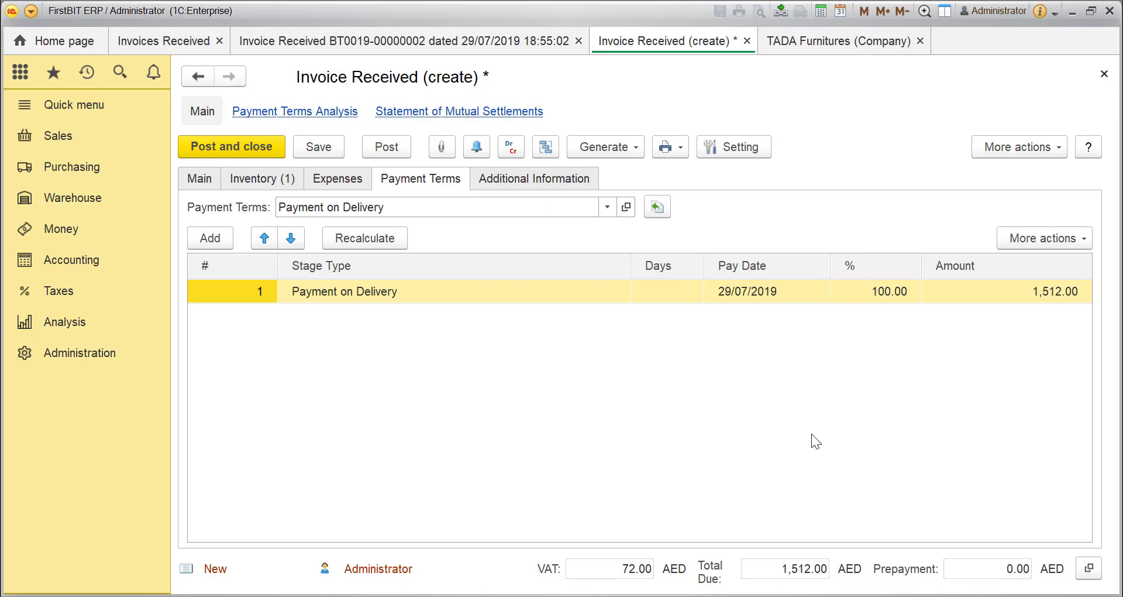
In Additional Information, enter In. Doc. # 3241 from 29/07/2019 and choose Delivery Address
click(534, 175)
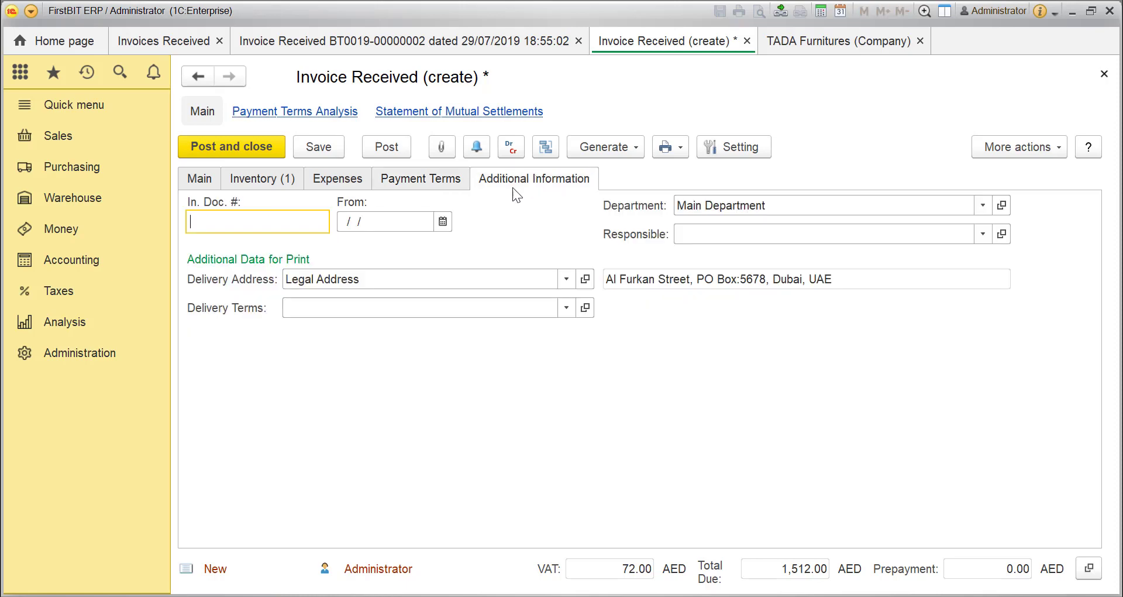
click(295, 220)
text(3241)
click(442, 222)
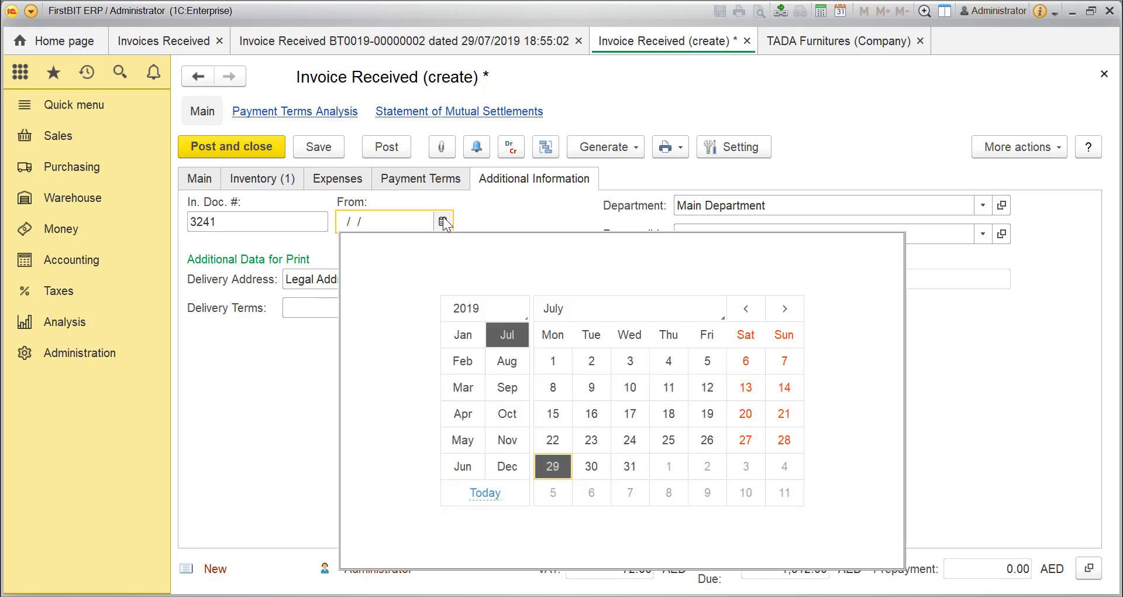
click(553, 467)
key(Tab)
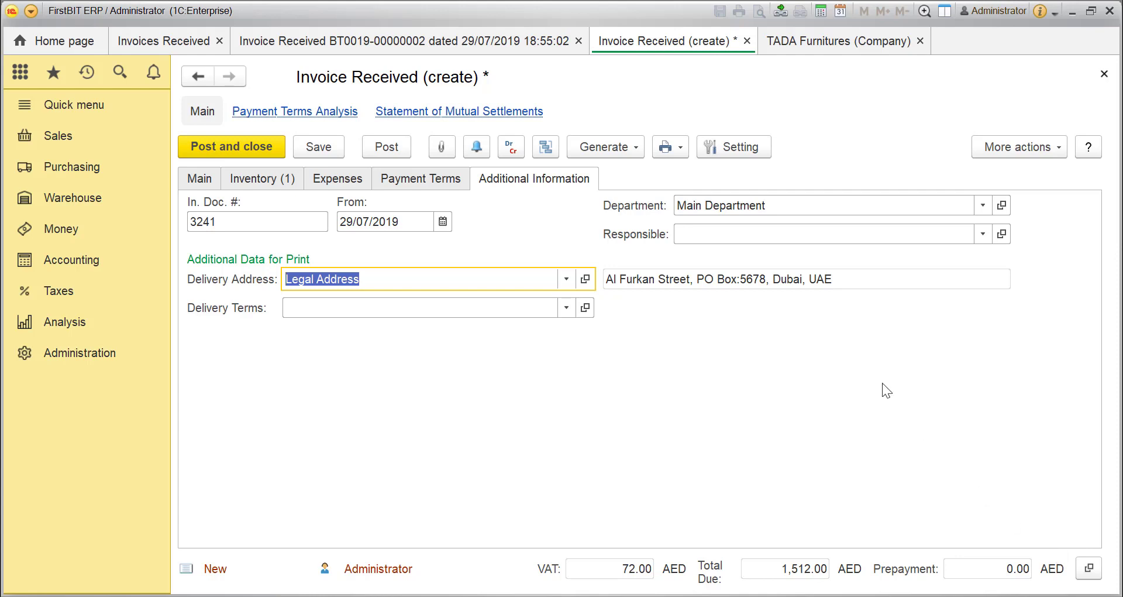
text(deli)
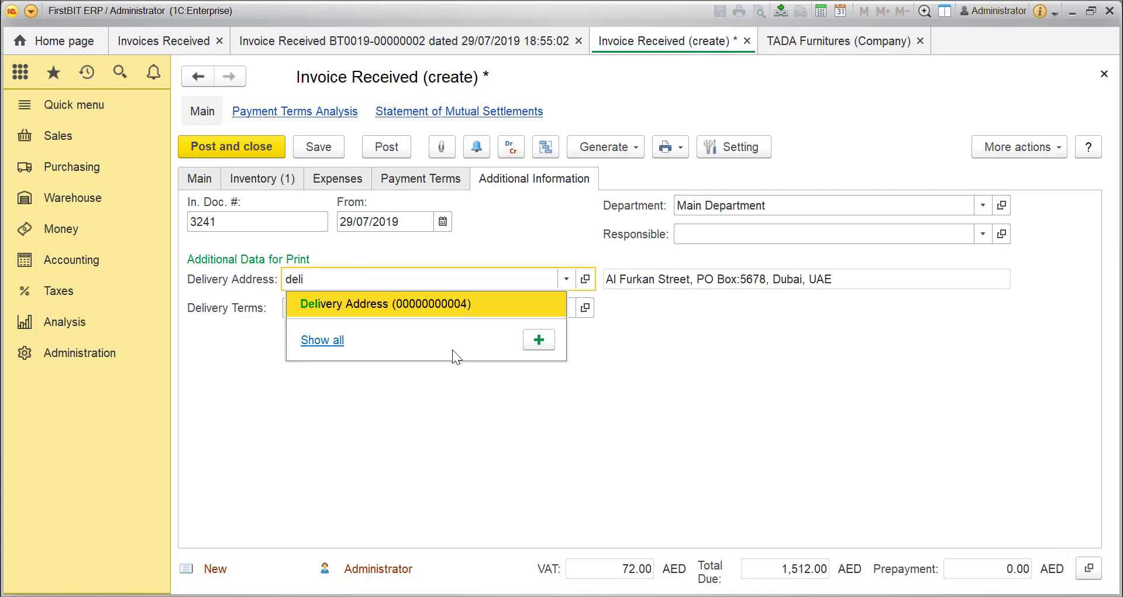
click(442, 303)
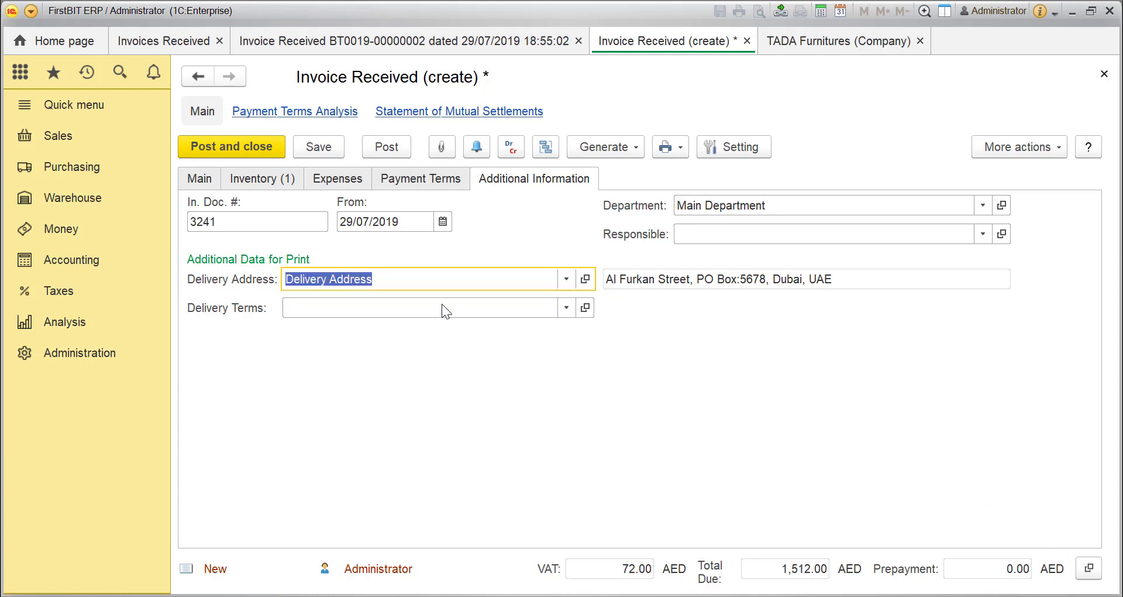
click(455, 181)
click(339, 179)
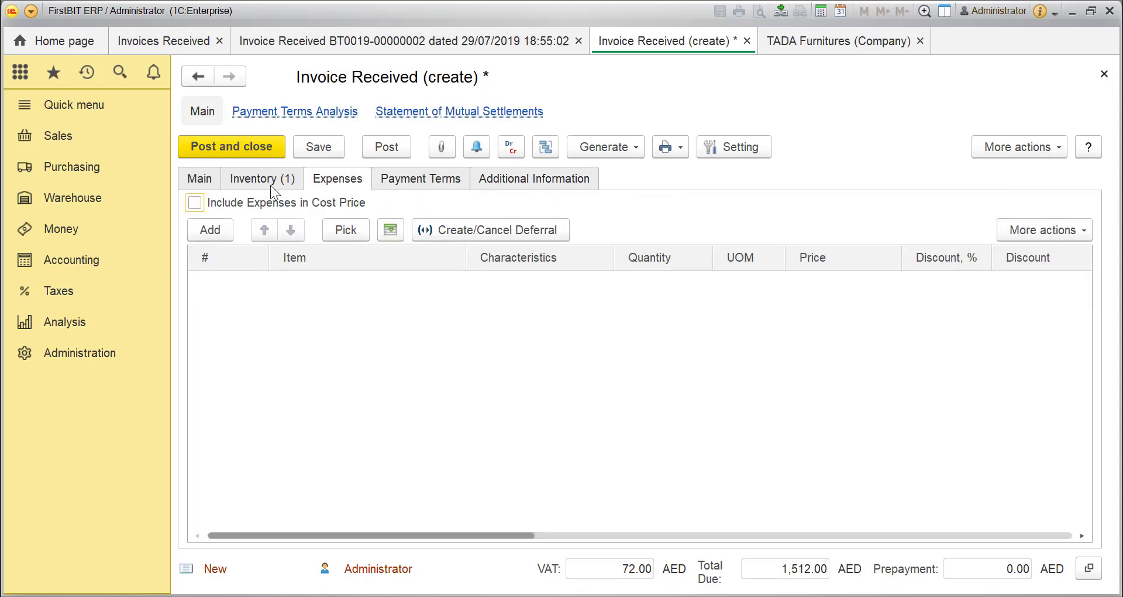
click(270, 182)
click(205, 181)
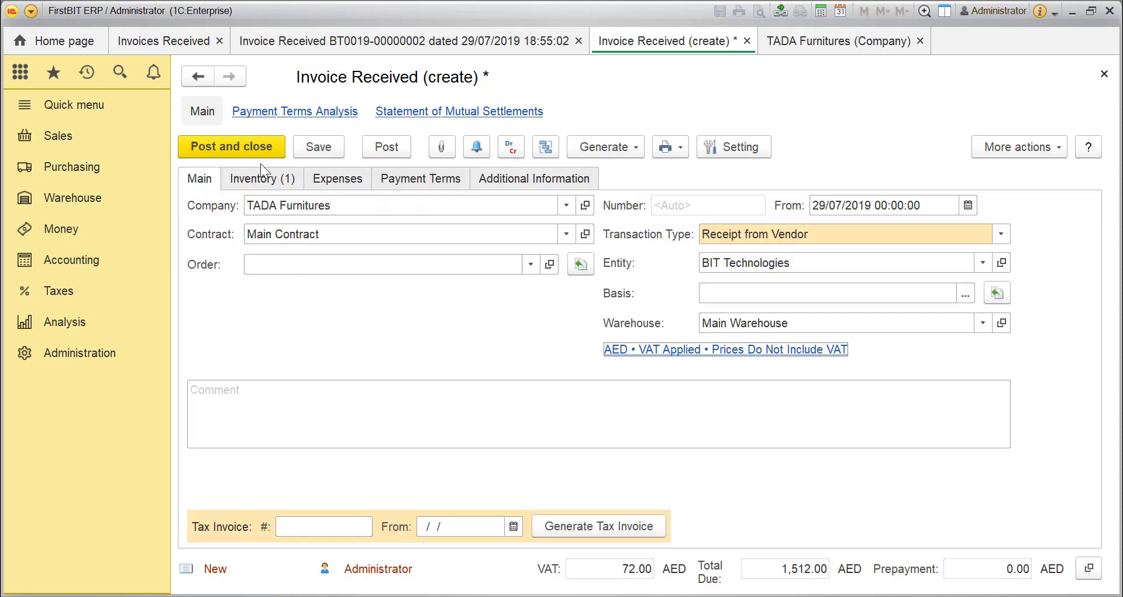
click(321, 151)
click(386, 147)
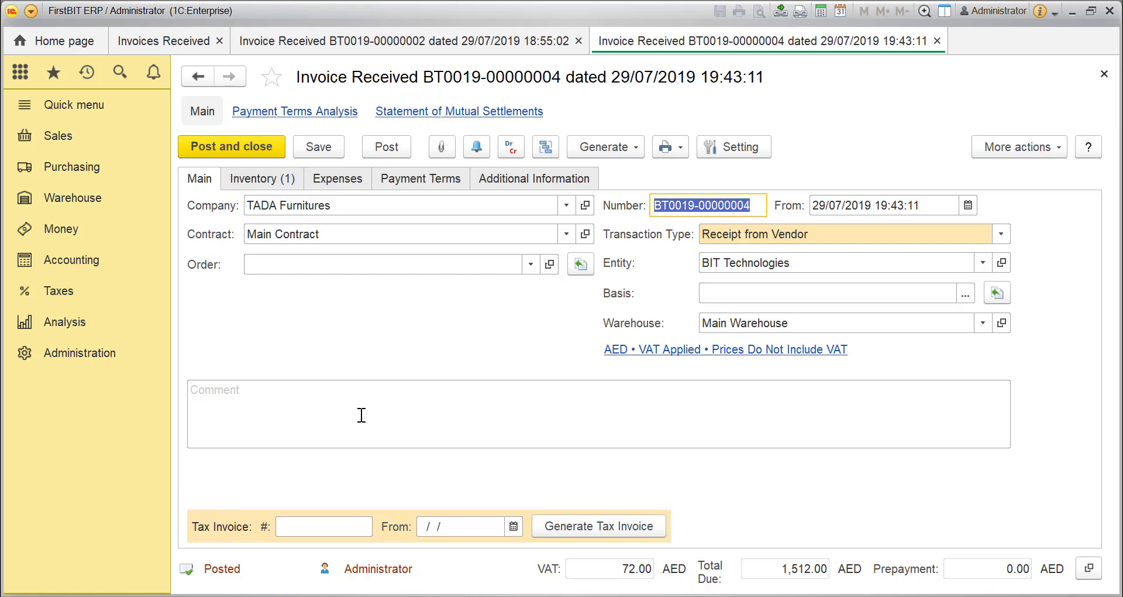
Enter tax invoice number 1413 dated 29 July 2019 and generate the tax invoice
click(289, 525)
text(1413)
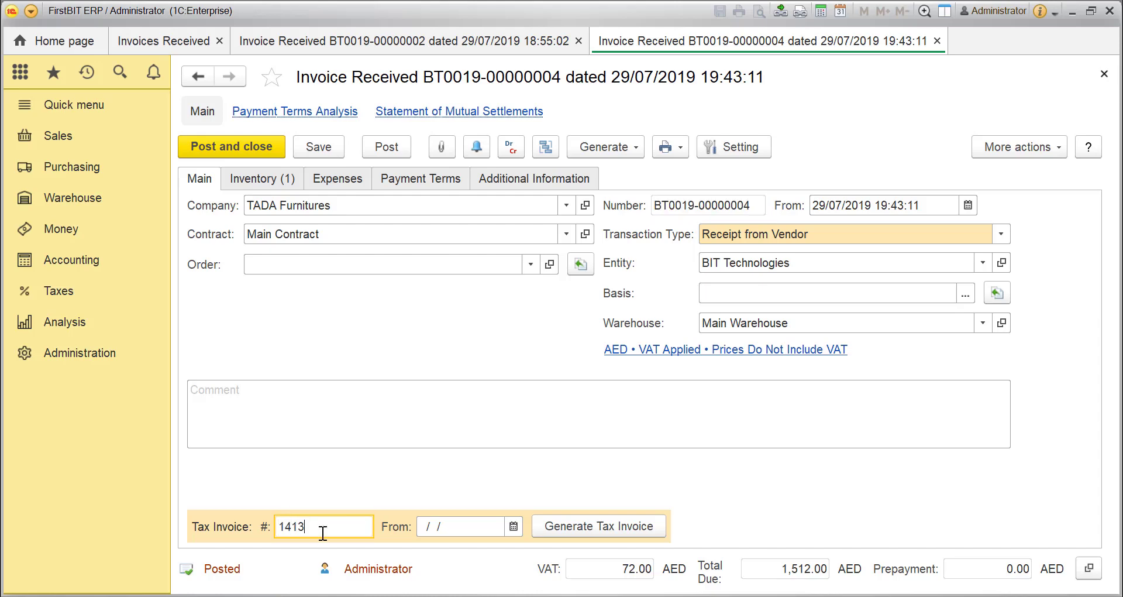
click(513, 525)
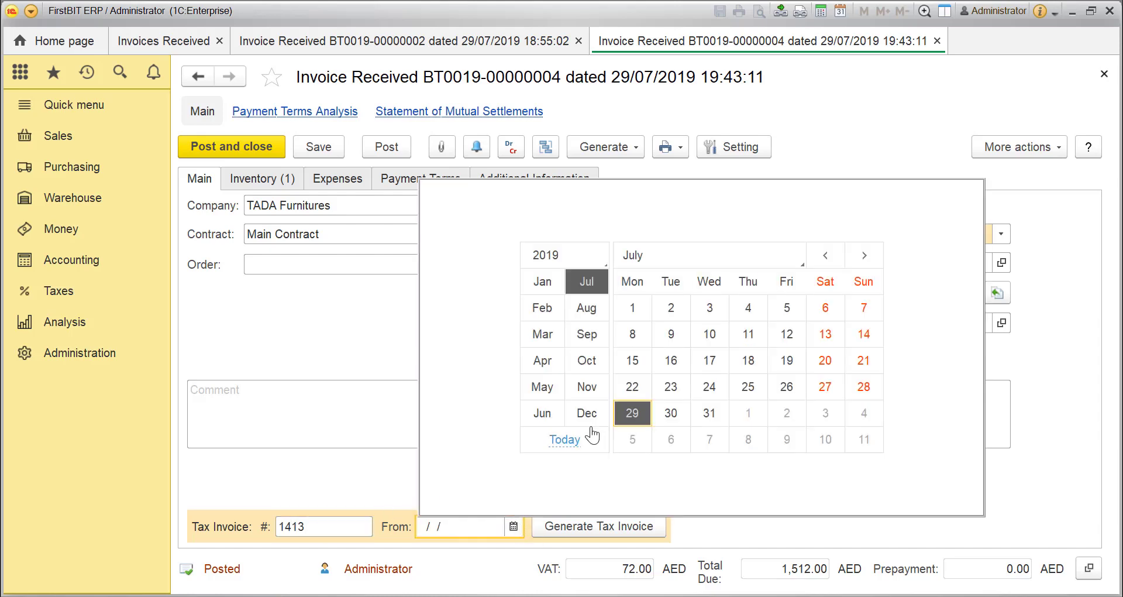
click(633, 412)
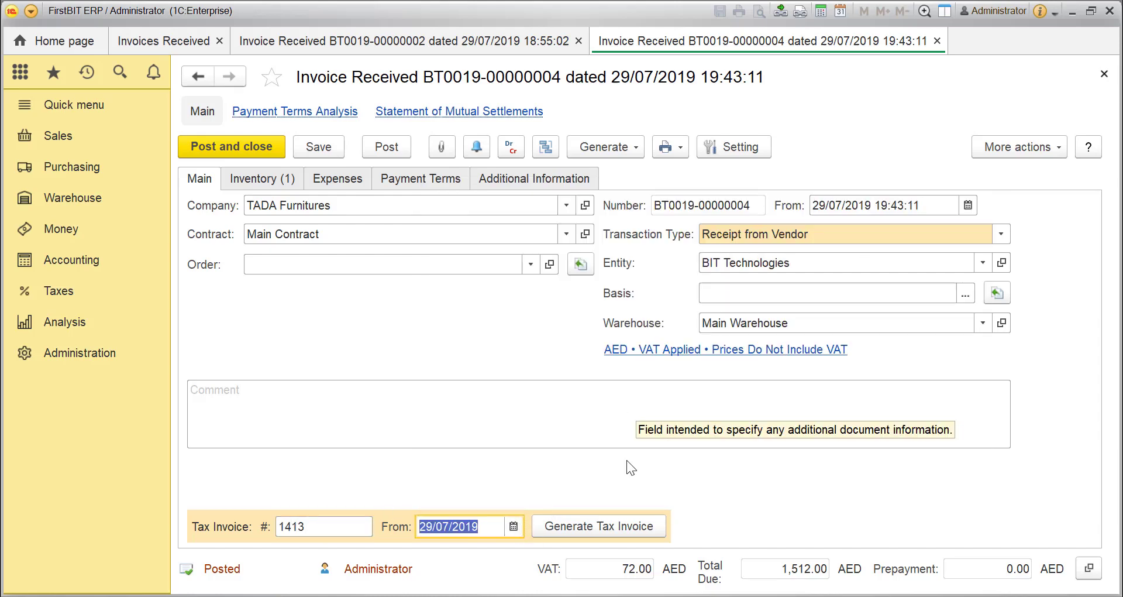
click(596, 526)
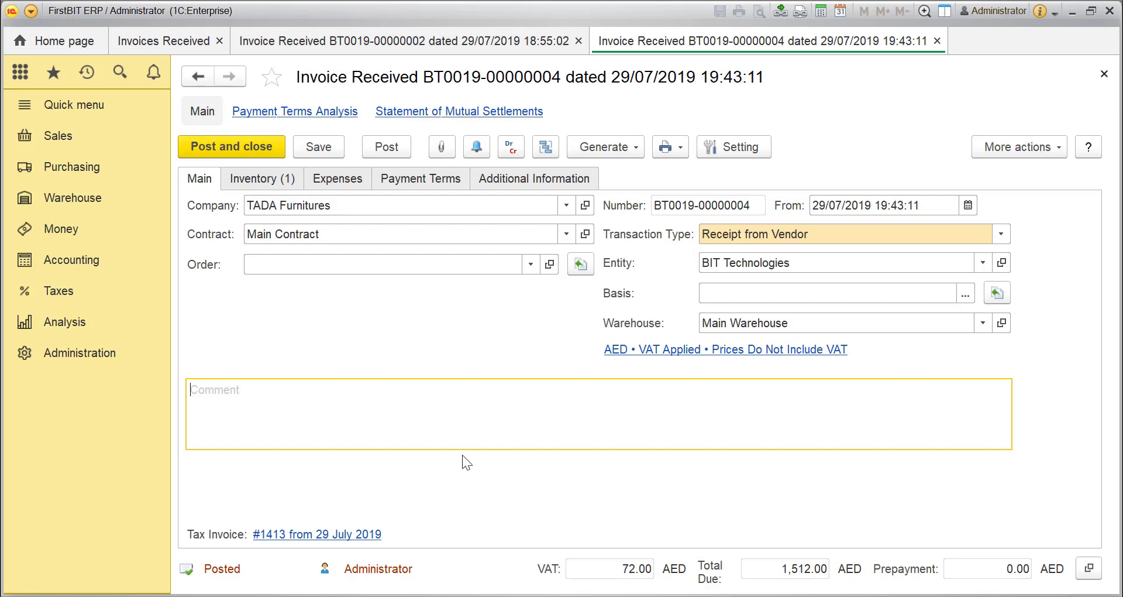
click(244, 147)
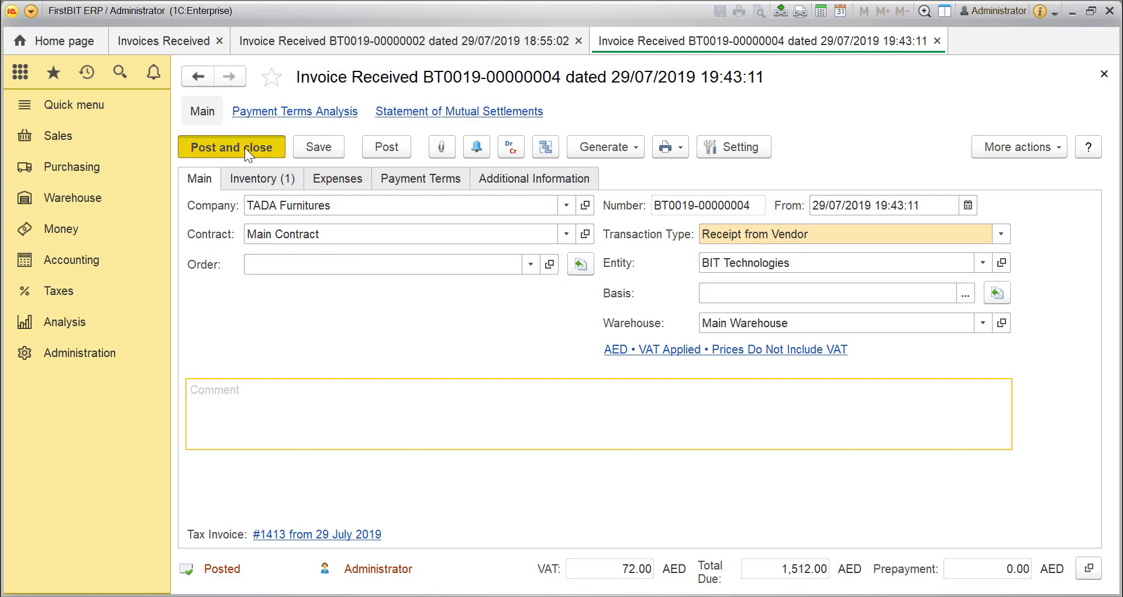